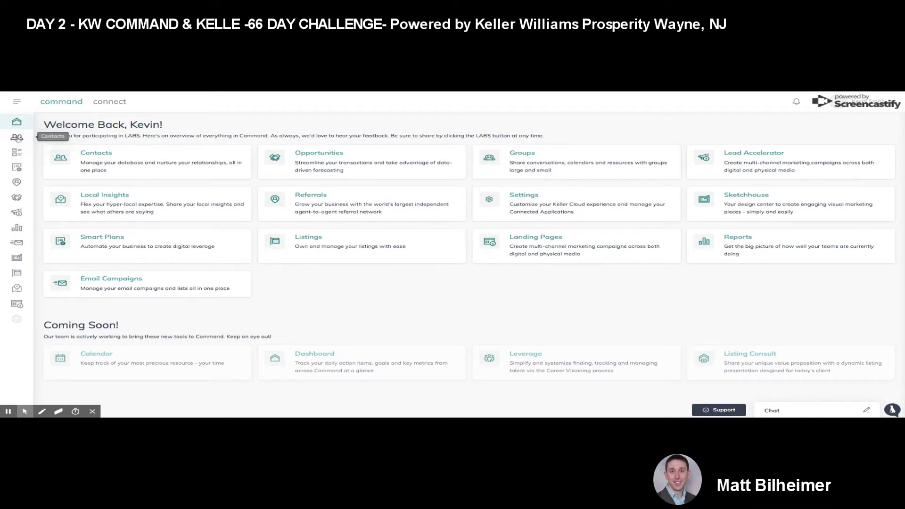
Step: Download the contacts import CSV template from Contacts' import options and open it in Excel
{"action": "left_click", "coordinate": [92, 157]}
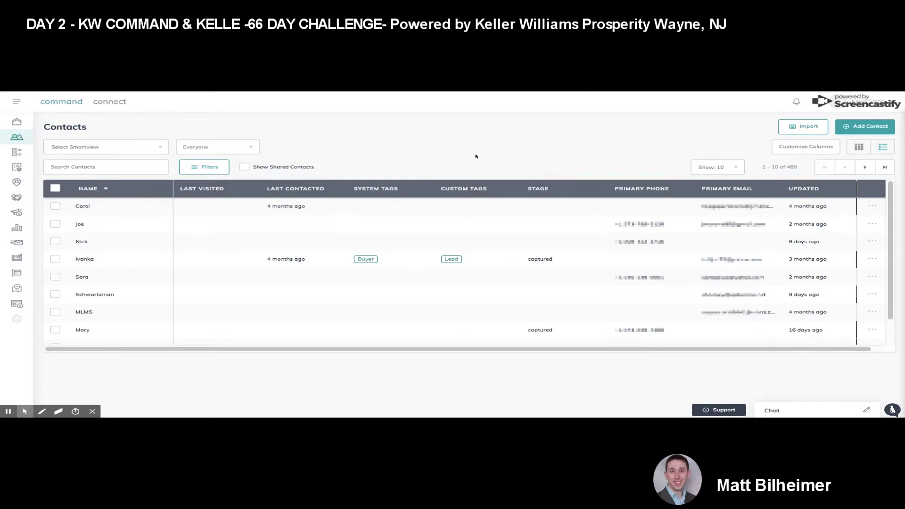
{"action": "left_click", "coordinate": [803, 126]}
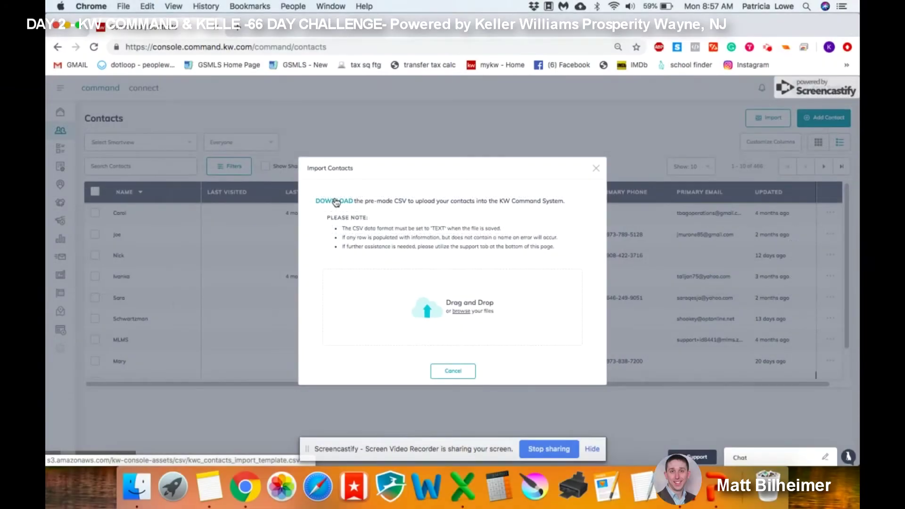
{"action": "left_click", "coordinate": [334, 201]}
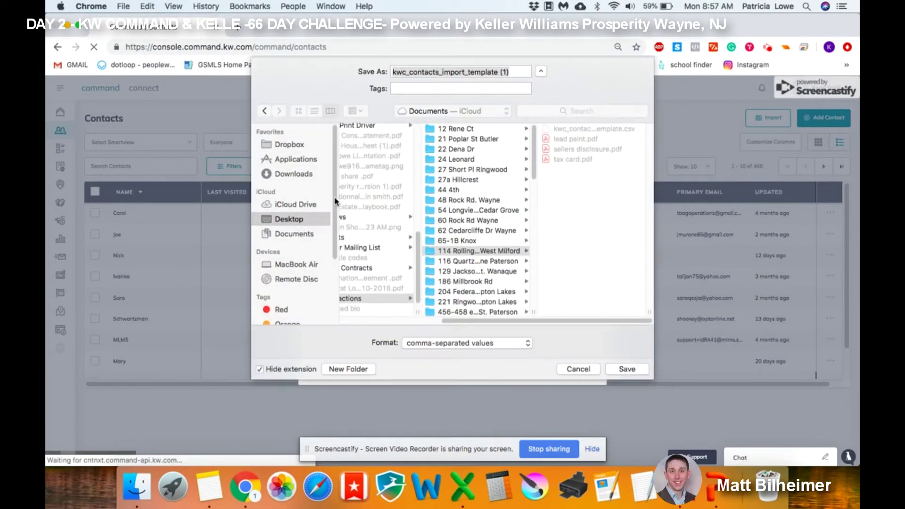
{"action": "key", "text": "Return"}
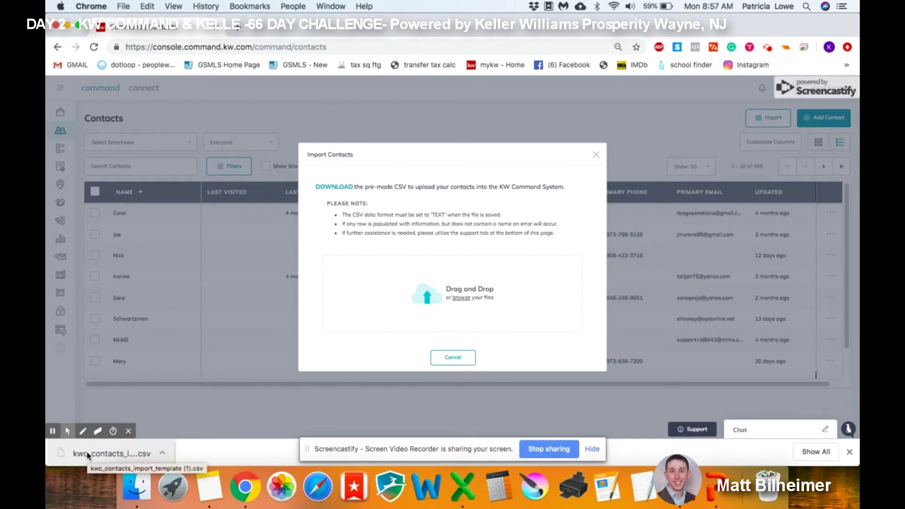
{"action": "left_click", "coordinate": [87, 455]}
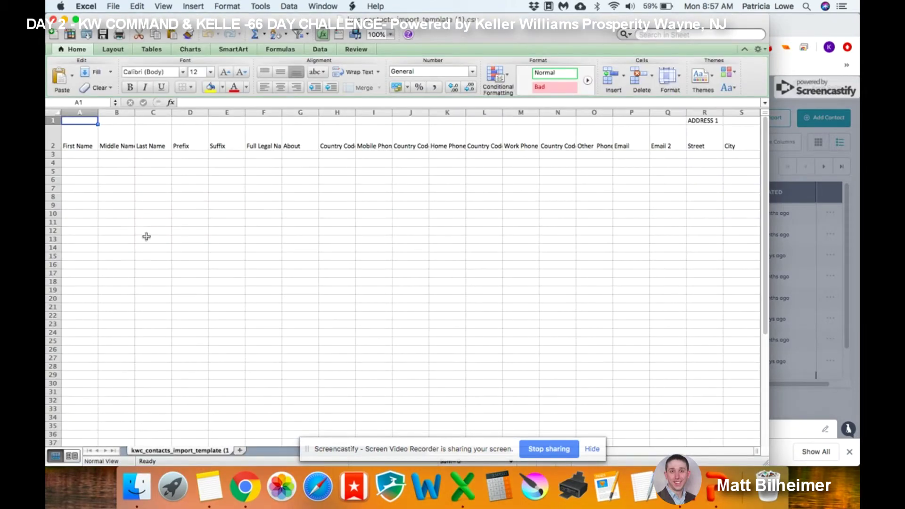
Step: Review the template's First Name, Last Name and Email column headings in Excel
{"action": "left_click", "coordinate": [77, 146]}
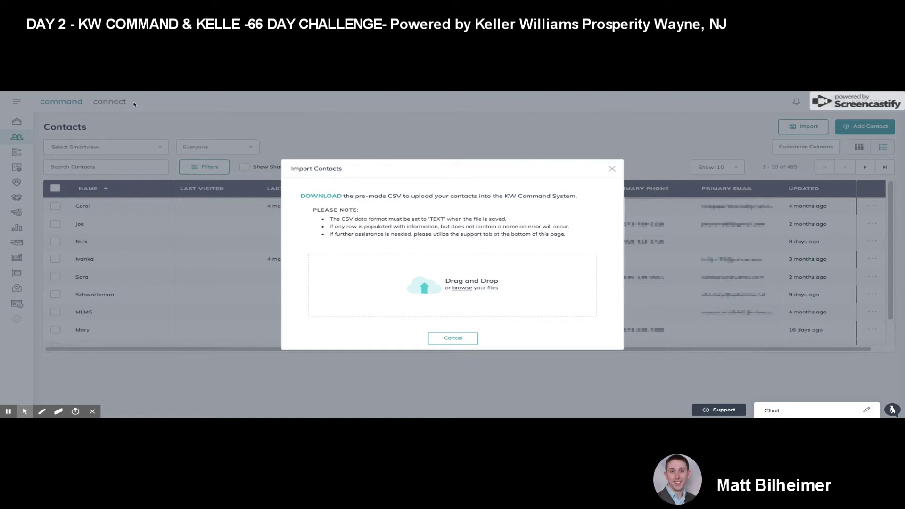
Step: Close the Import Contacts dialog and bring up the Add to Contacts form
{"action": "key", "text": "Escape"}
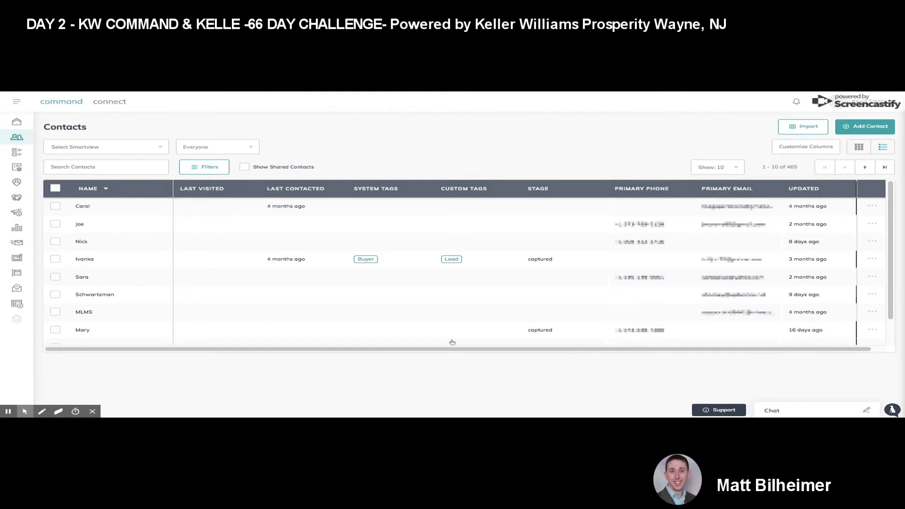
{"action": "left_click", "coordinate": [858, 130]}
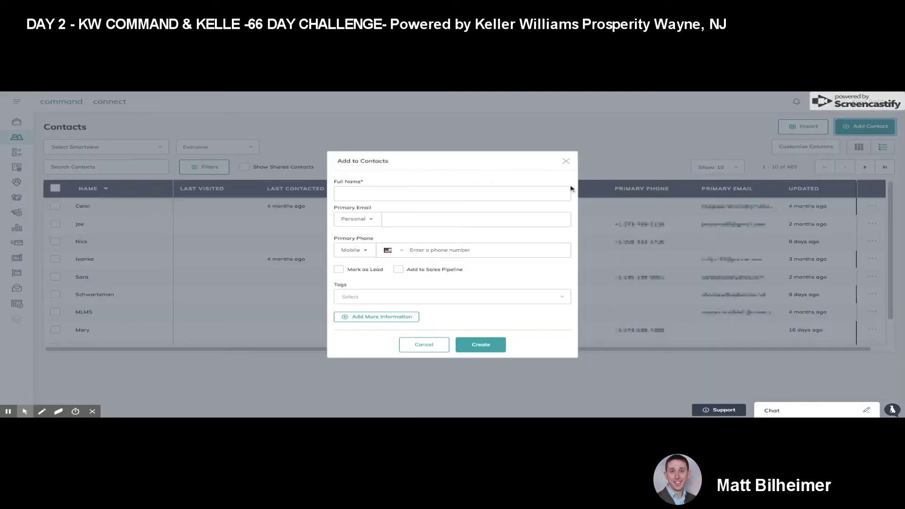
Step: Fill in the new contact's full name, primary email address and primary mobile phone number
{"action": "left_click", "coordinate": [461, 194]}
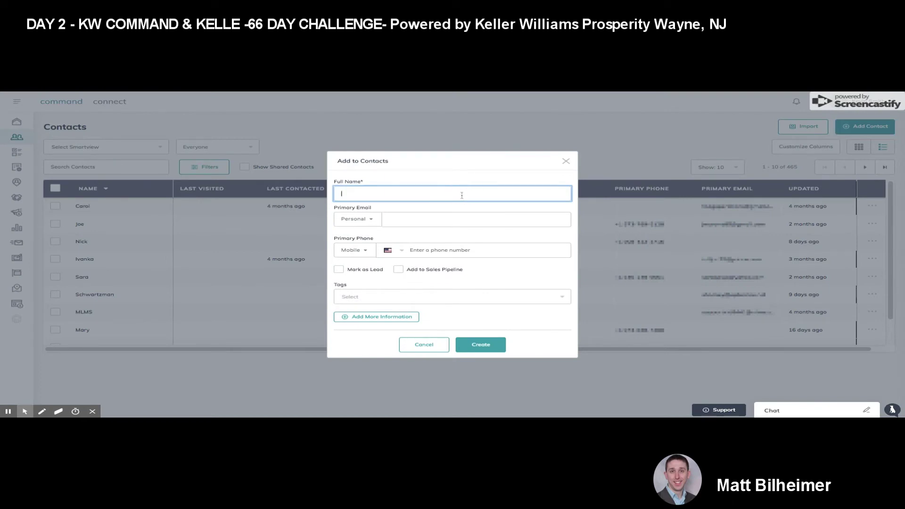
{"action": "left_click", "coordinate": [476, 219]}
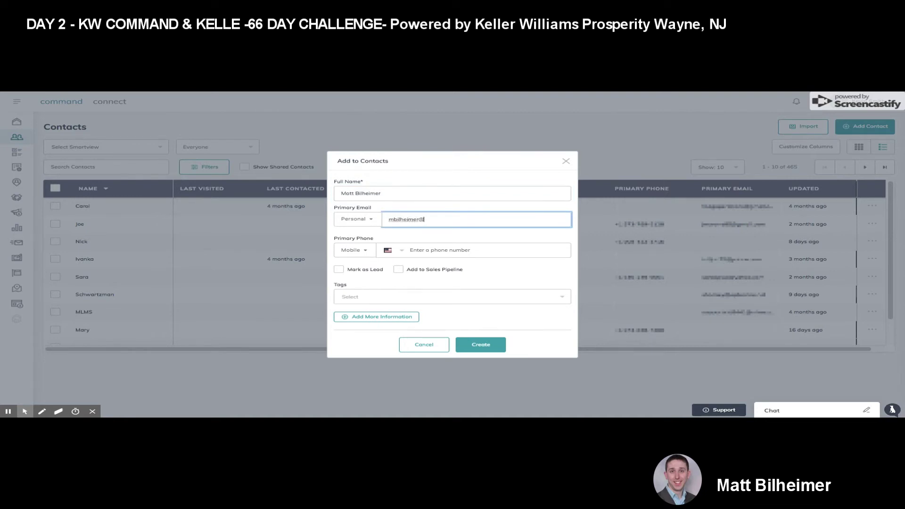
{"action": "key", "text": "Tab"}
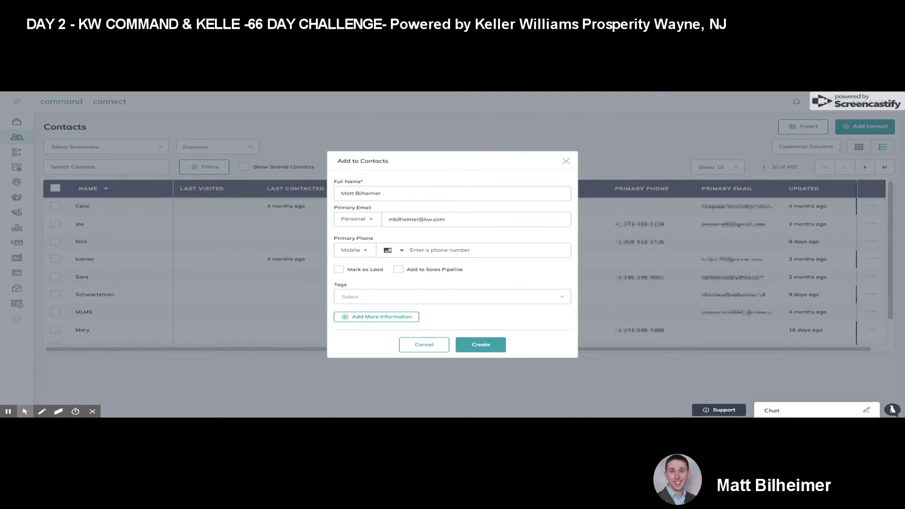
{"action": "left_click", "coordinate": [442, 251]}
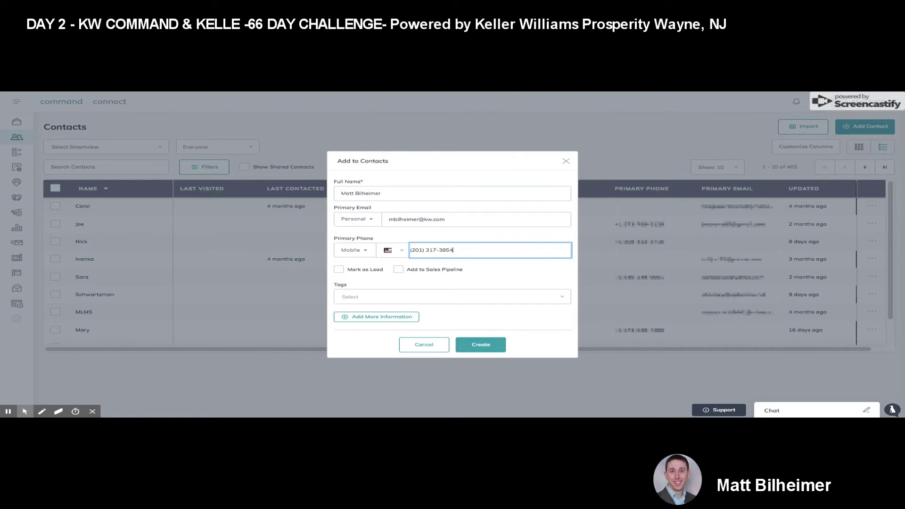
{"action": "left_click", "coordinate": [381, 283]}
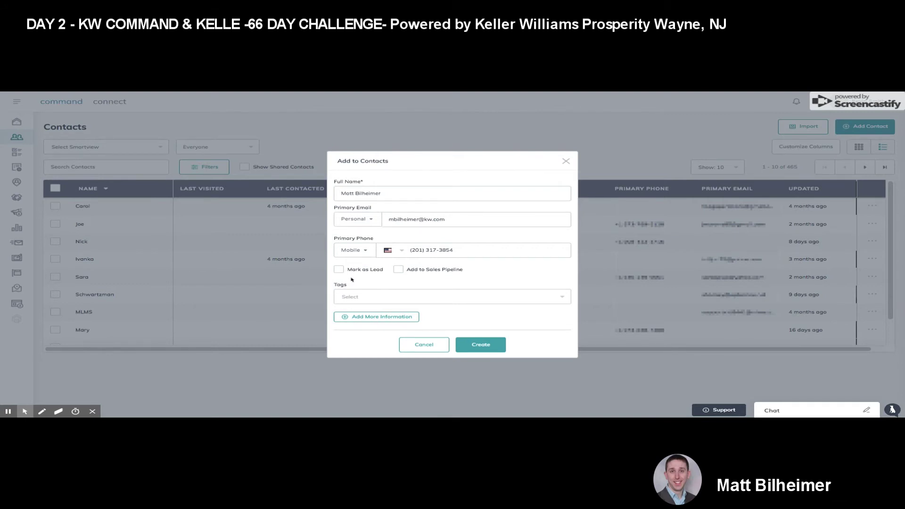
{"action": "left_click", "coordinate": [479, 298]}
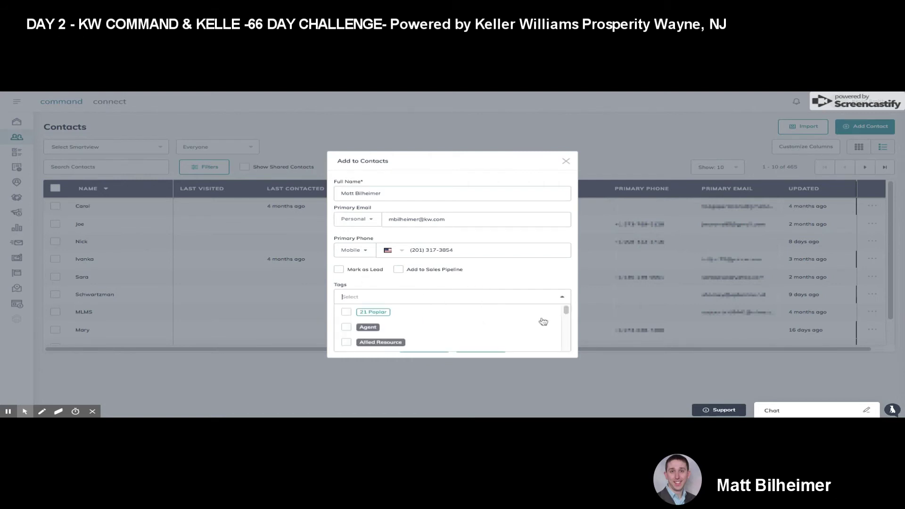
Step: Tick the Buyer tag for the new contact and attempt to create it
{"action": "left_click_drag", "start_coordinate": [567, 312], "coordinate": [567, 315]}
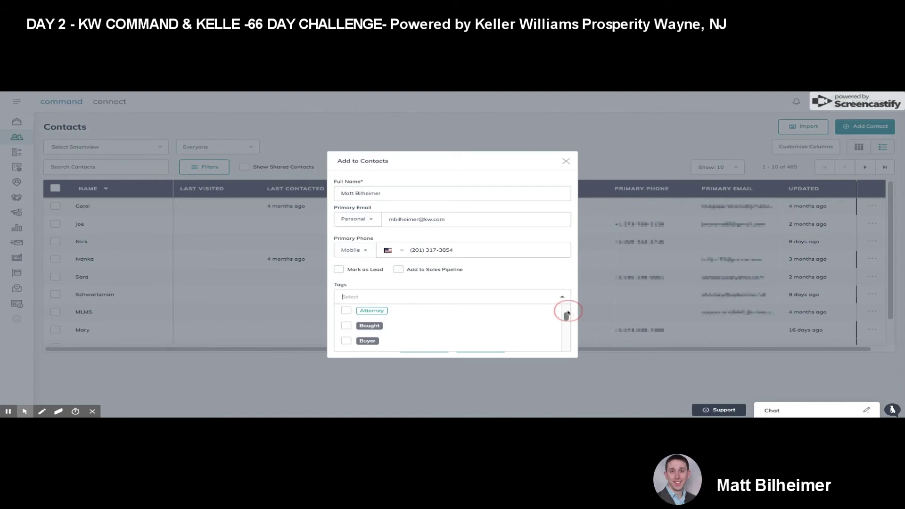
{"action": "left_click_drag", "start_coordinate": [567, 313], "coordinate": [566, 317]}
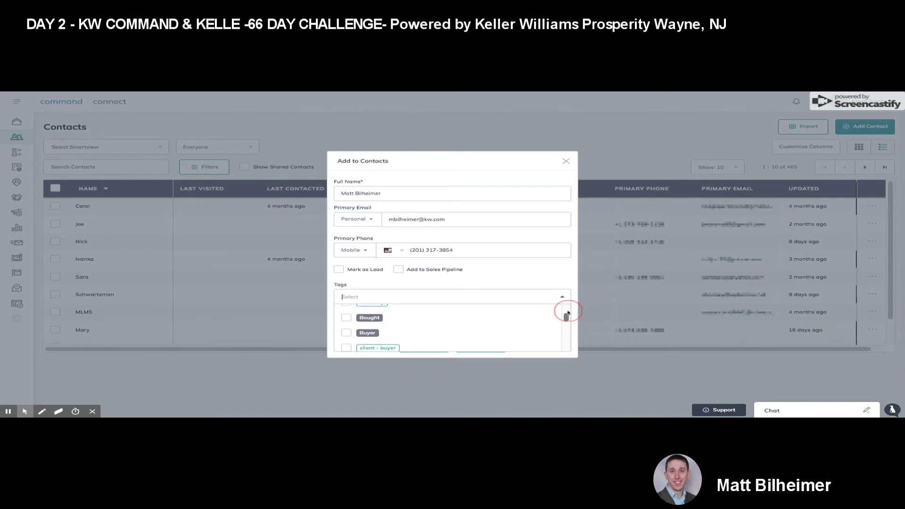
{"action": "left_click", "coordinate": [346, 333]}
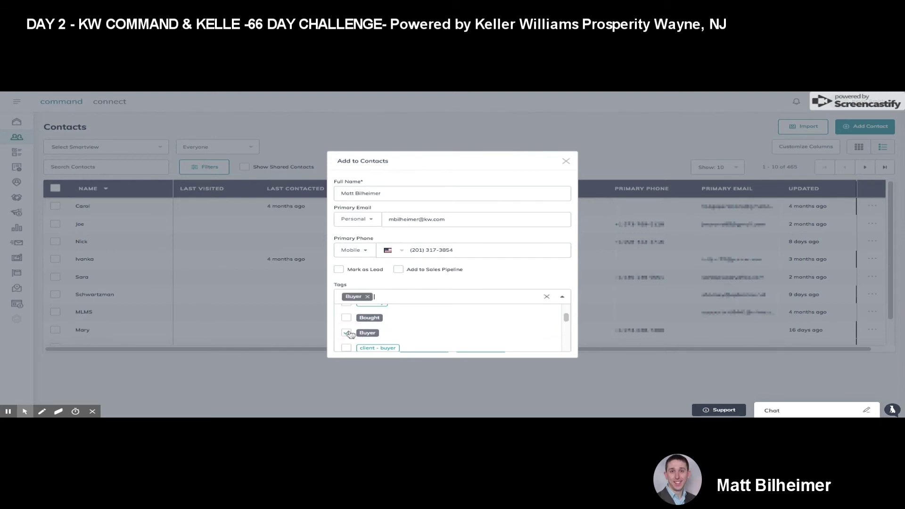
{"action": "left_click", "coordinate": [493, 277]}
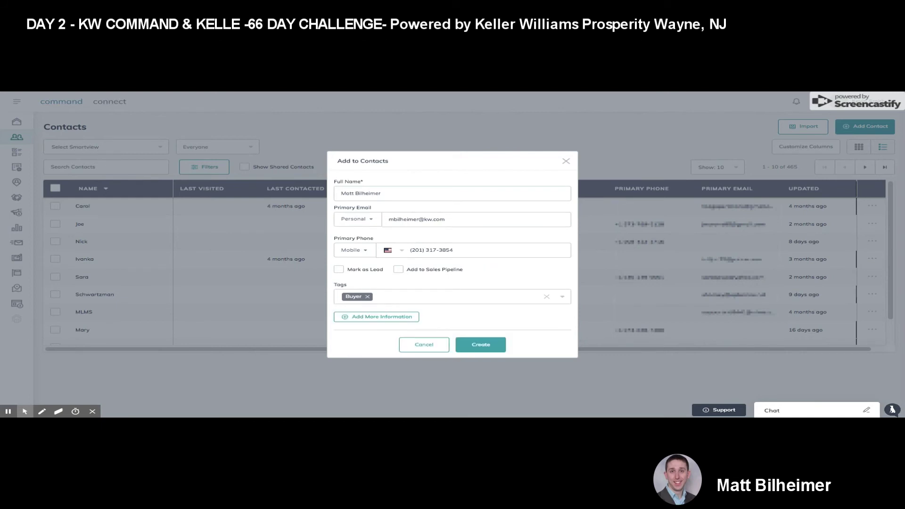
{"action": "left_click", "coordinate": [479, 345]}
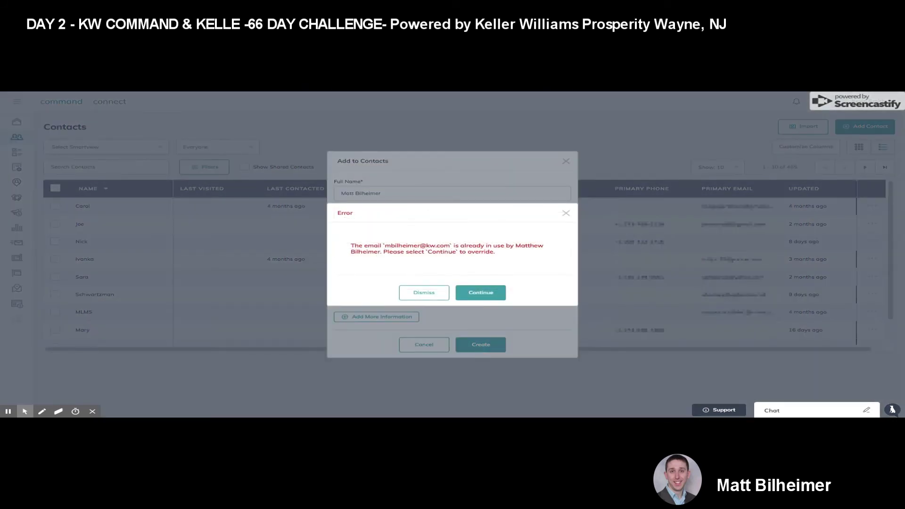
Step: Dismiss the duplicate-email error, swap in an unused suggested email, and create the contact
{"action": "left_click", "coordinate": [424, 296]}
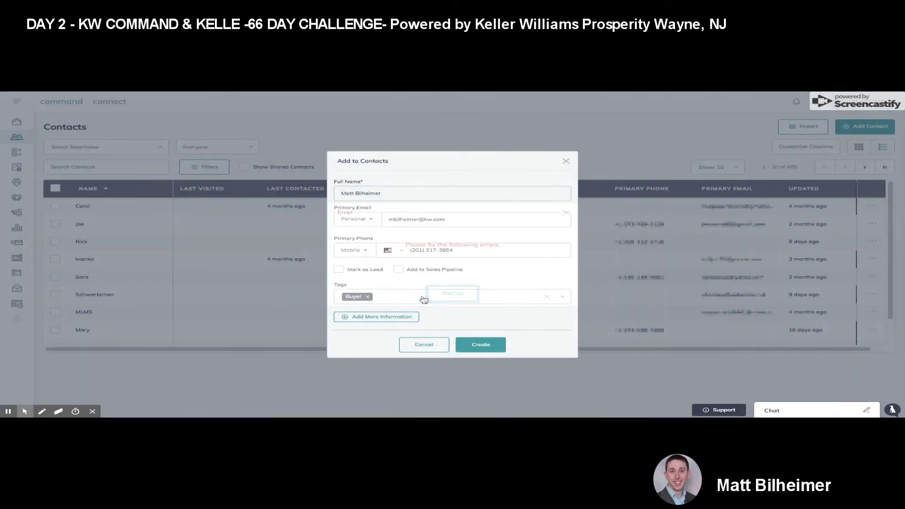
{"action": "triple_click", "coordinate": [418, 221]}
{"action": "type", "text": "mo"}
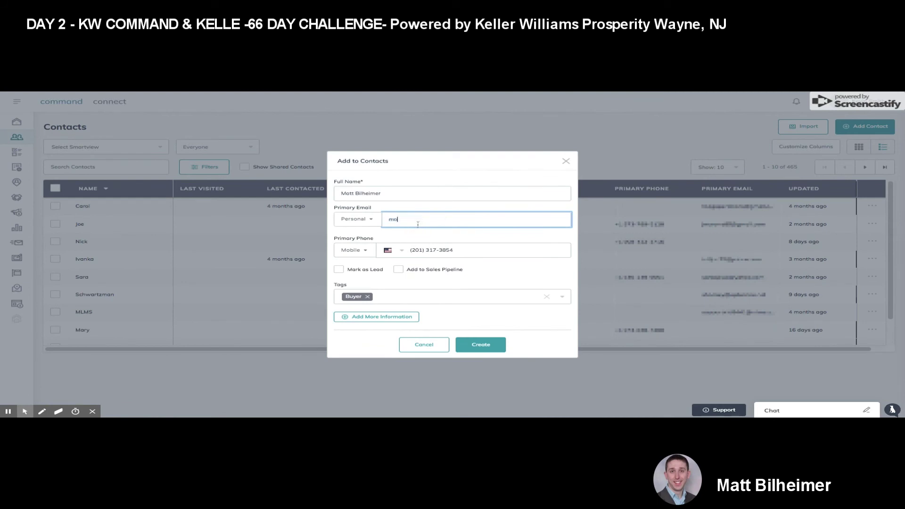
{"action": "key", "text": "ctrl+a"}
{"action": "key", "text": "ctrl+v"}
{"action": "left_click", "coordinate": [481, 348]}
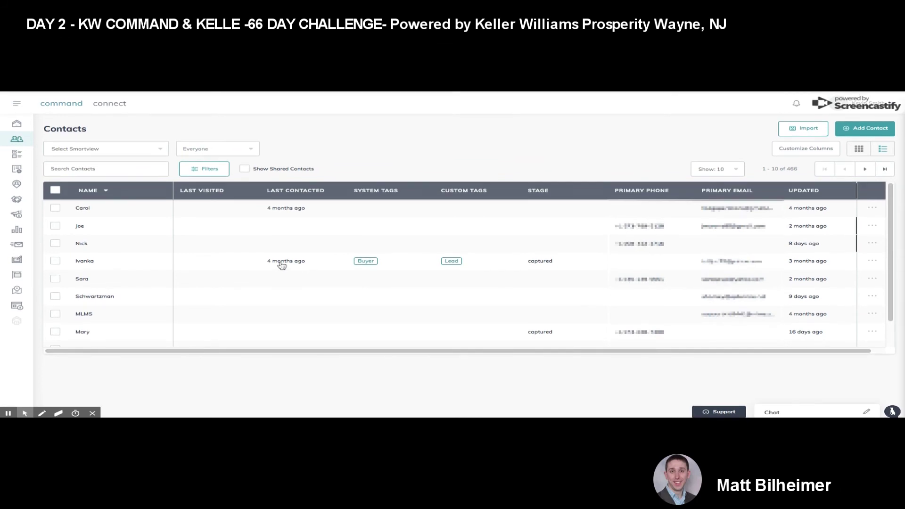
Step: Search the contacts list by the new contact's first name, narrowing it to 13 results
{"action": "left_click", "coordinate": [125, 164]}
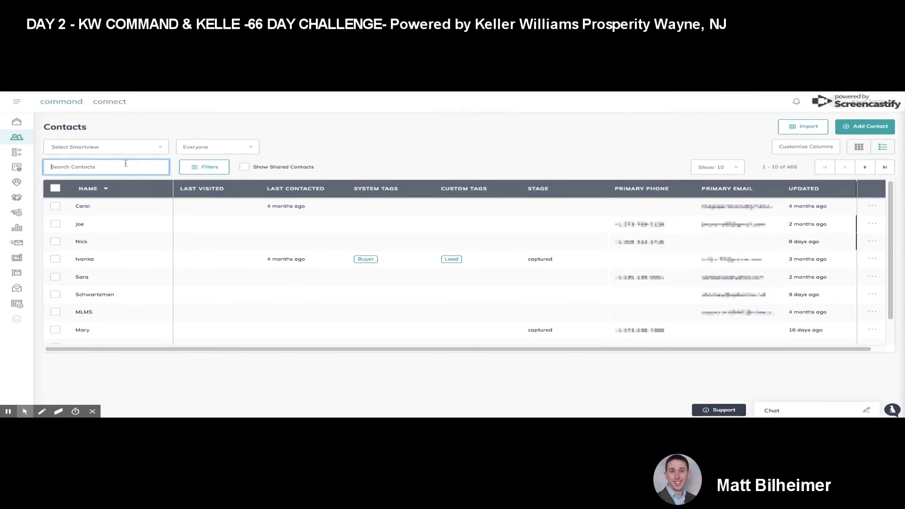
{"action": "type", "text": "matt"}
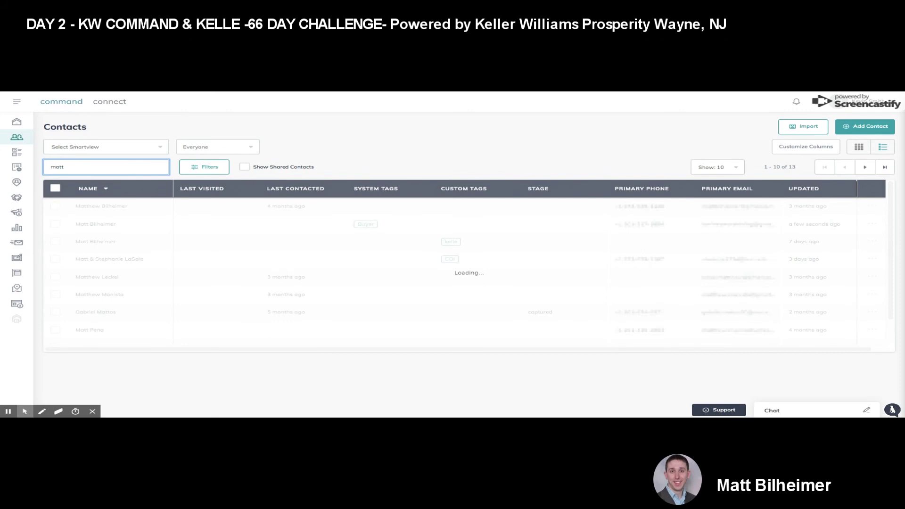